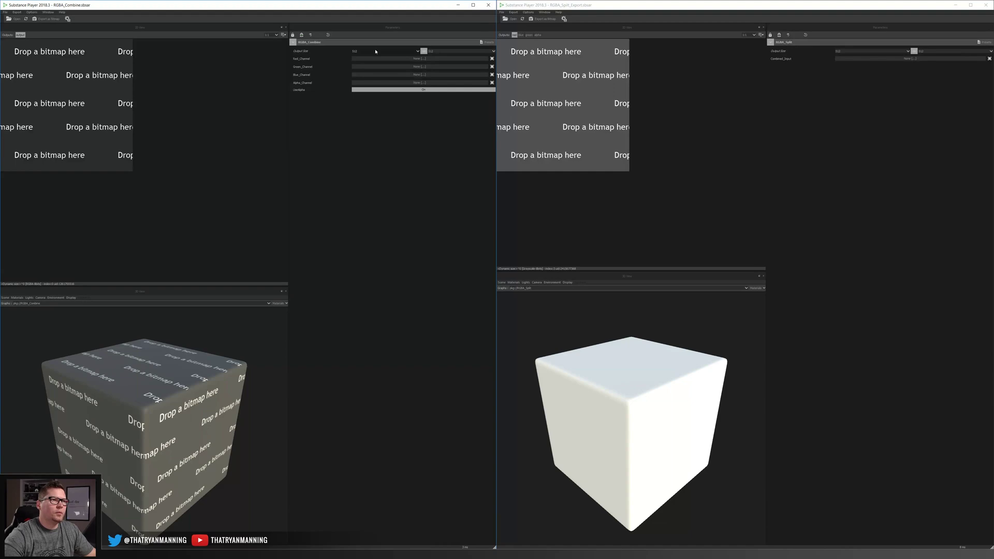
Keep the output resolution at 512, and toggle alpha off and back on
left_click(375, 52)
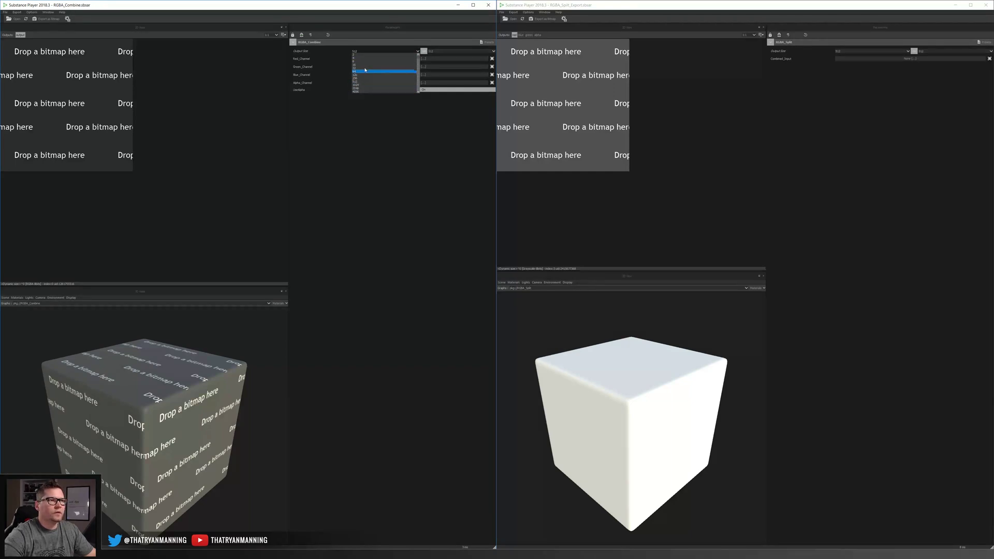
left_click(425, 54)
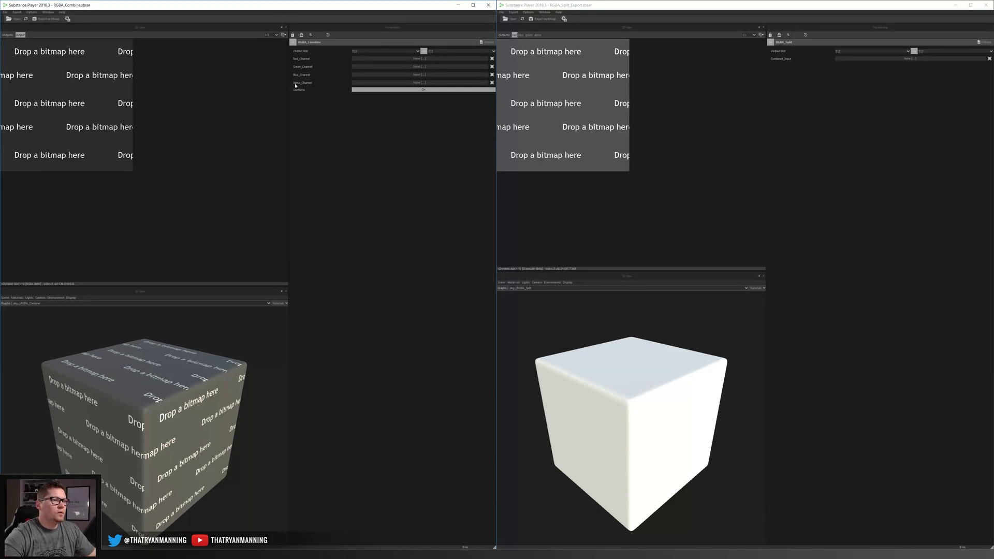
left_click(424, 91)
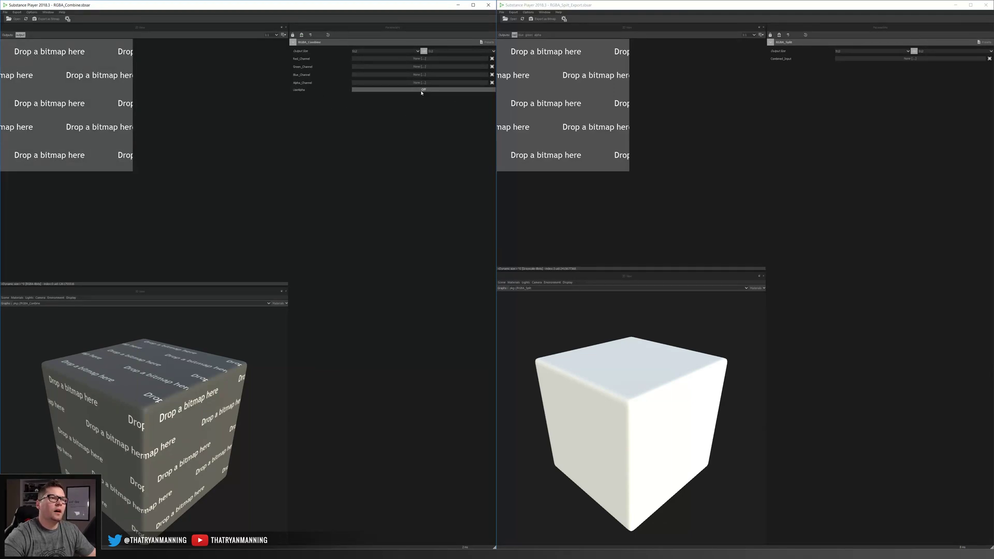
left_click(422, 91)
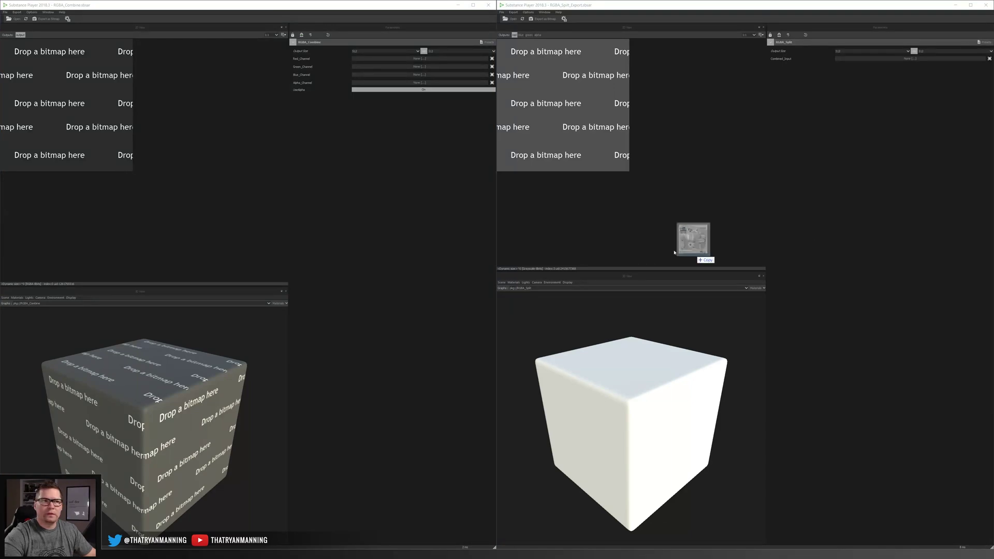
Load the red, green and blue maps into their matching channel inputs and turn UseAlpha off
mouse_move(695, 245)
left_mouse_down()
mouse_move(384, 130)
mouse_move(399, 129)
left_mouse_up()
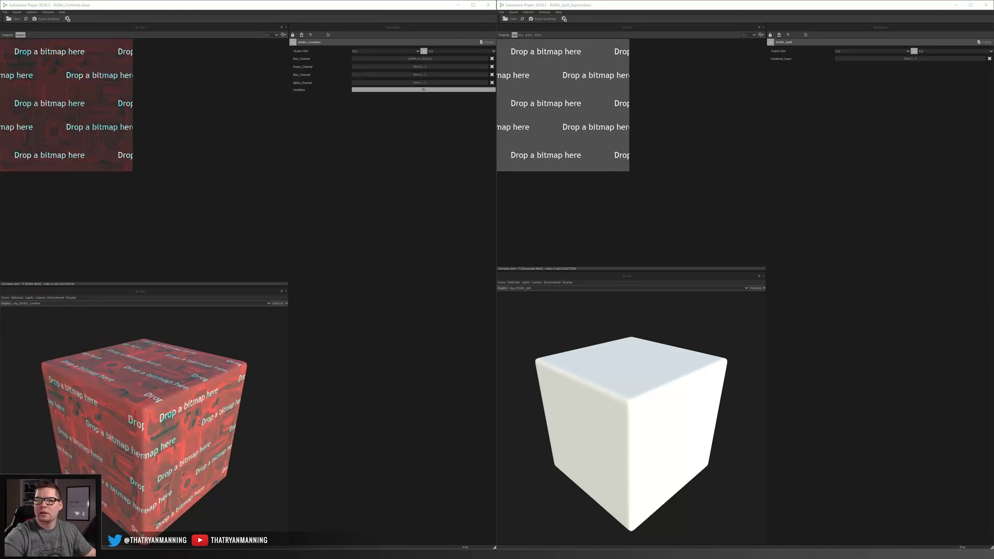
left_click_drag(346, 210, 419, 66)
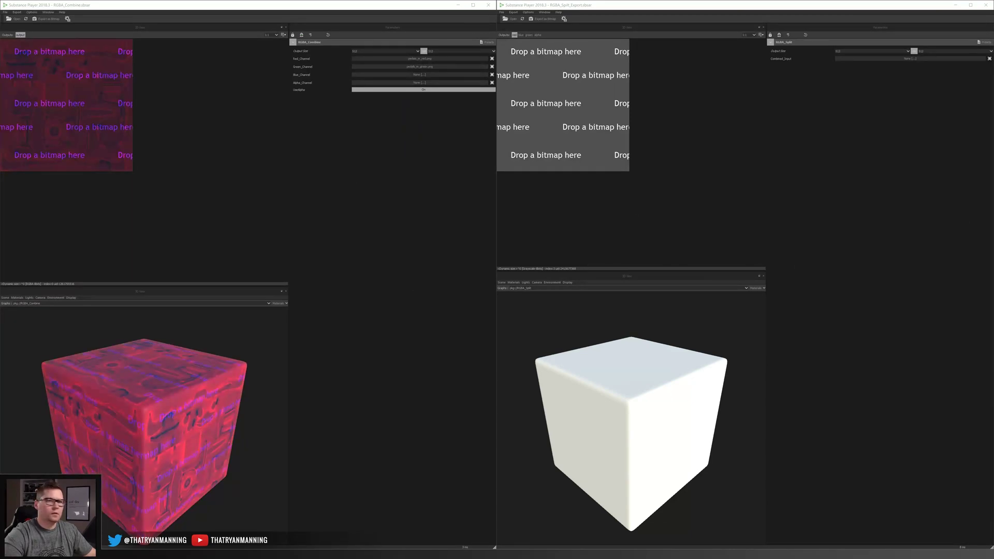
left_click_drag(772, 243, 419, 73)
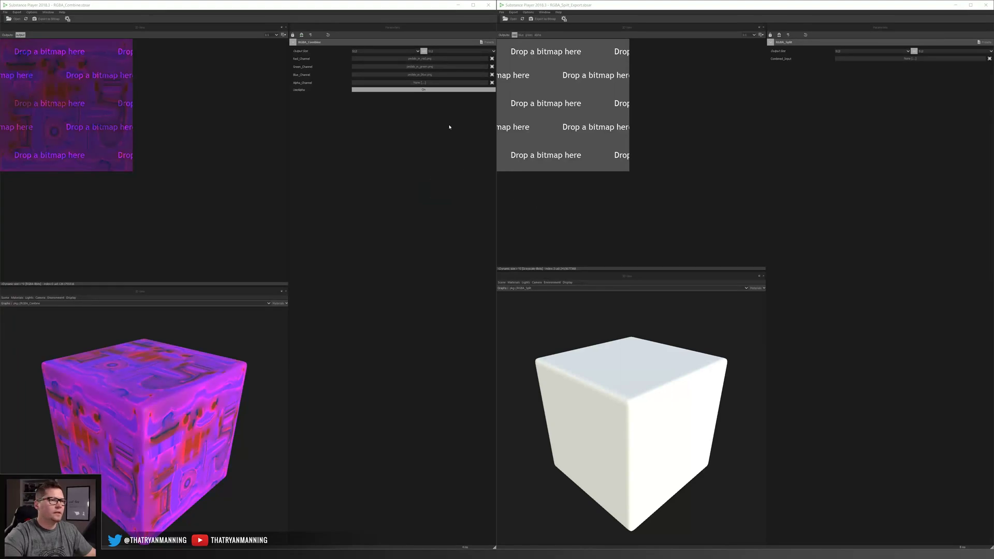
left_click(416, 90)
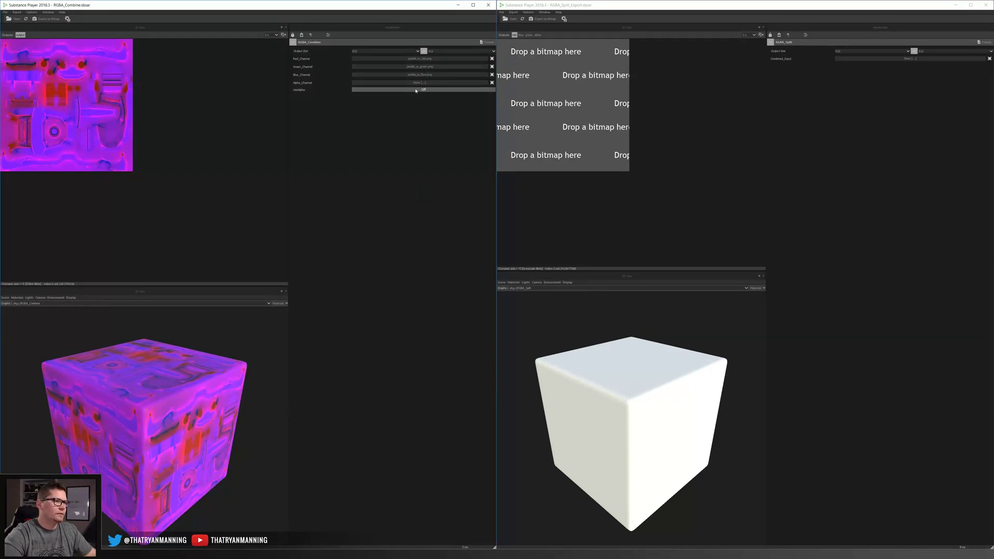
Export the combined texture as a bitmap after checking the base name pattern
left_click(48, 19)
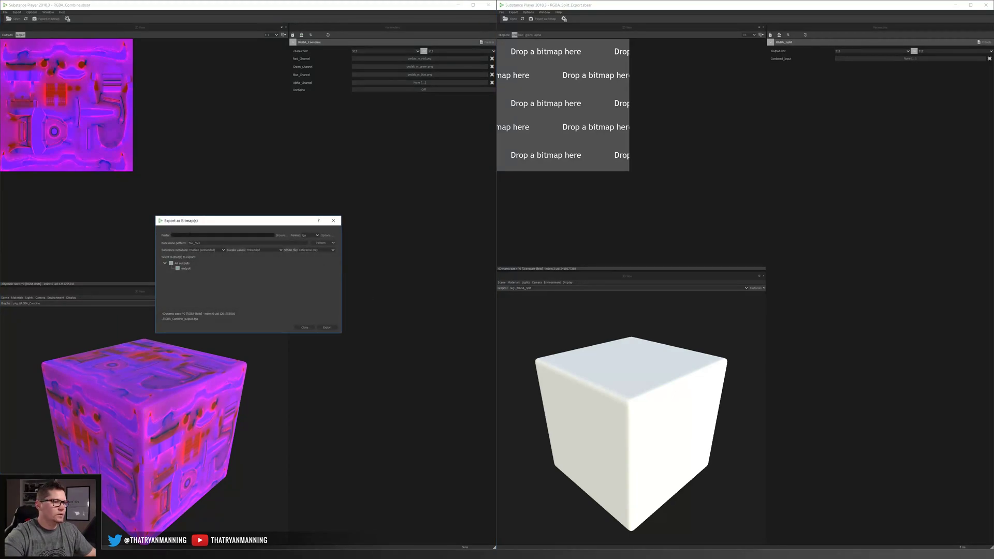
key("Tab")
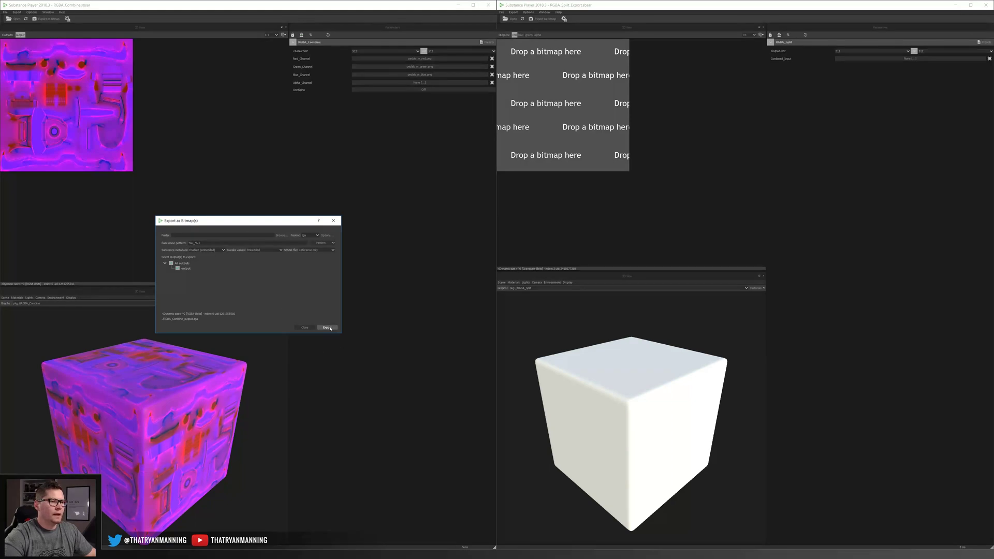
left_click(308, 327)
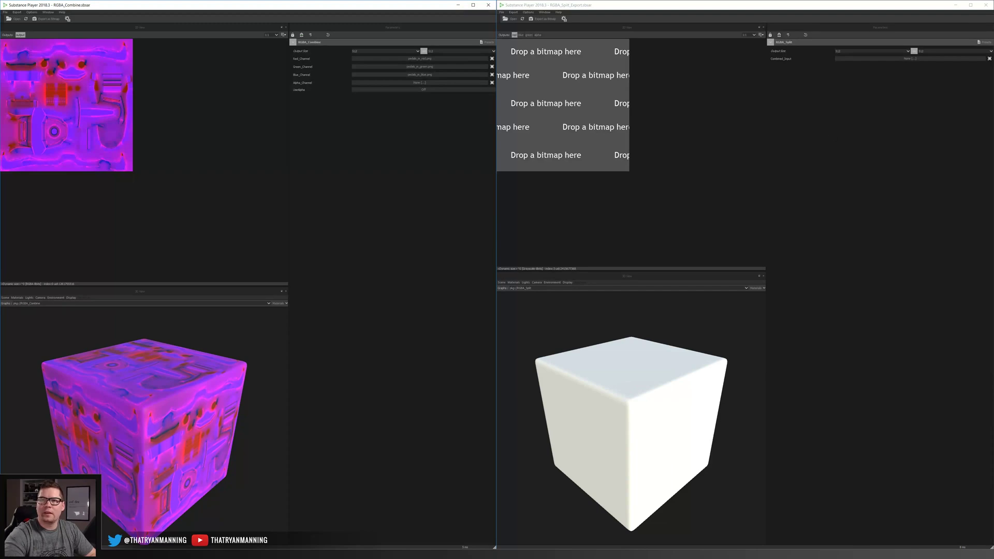
Load the combined texture into Combined_Input and export the red, green, blue and alpha images
left_click_drag(835, 285, 808, 111)
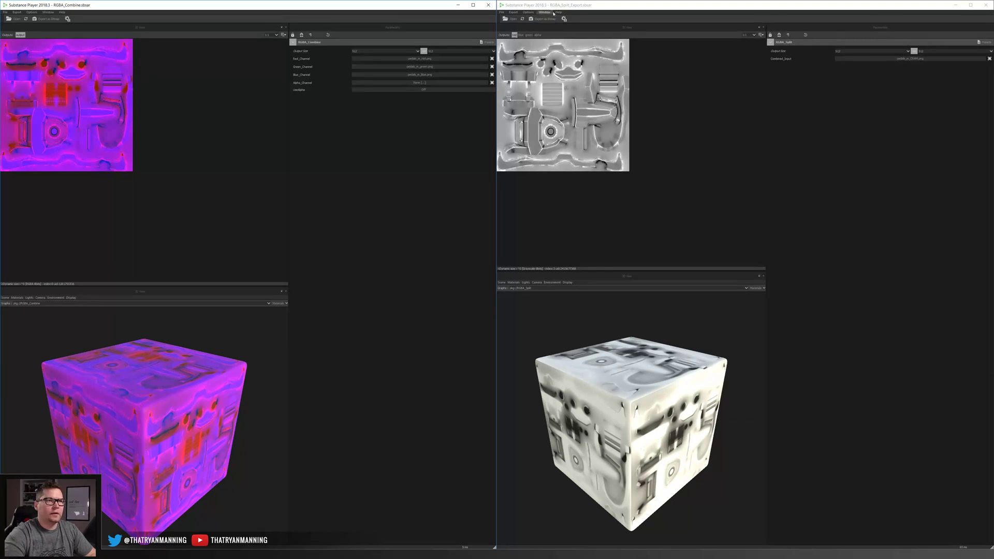
left_click(540, 22)
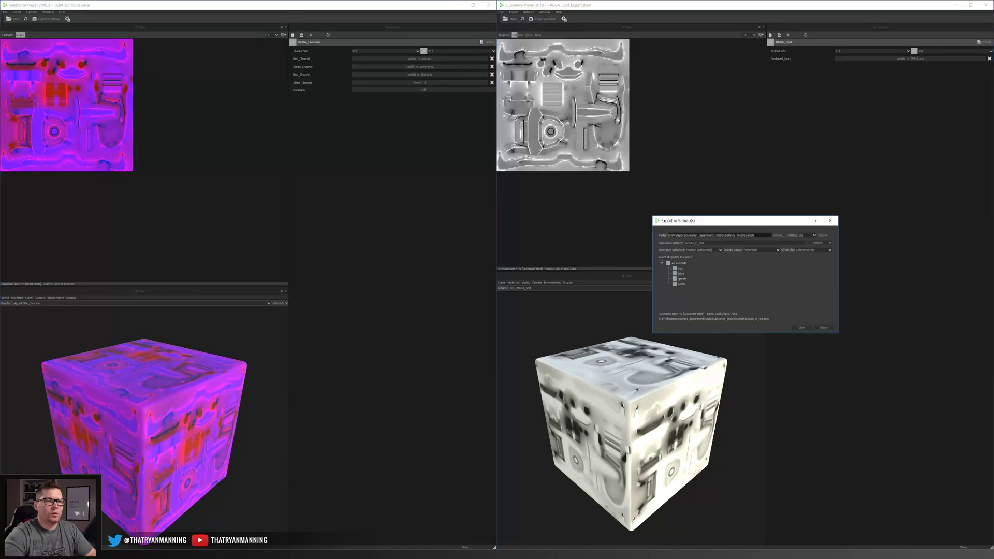
left_click(822, 329)
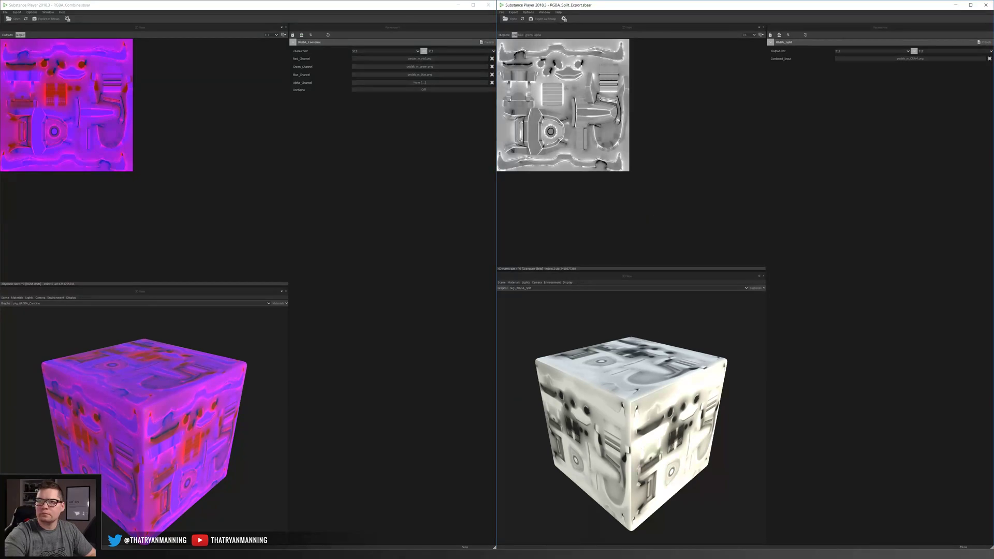